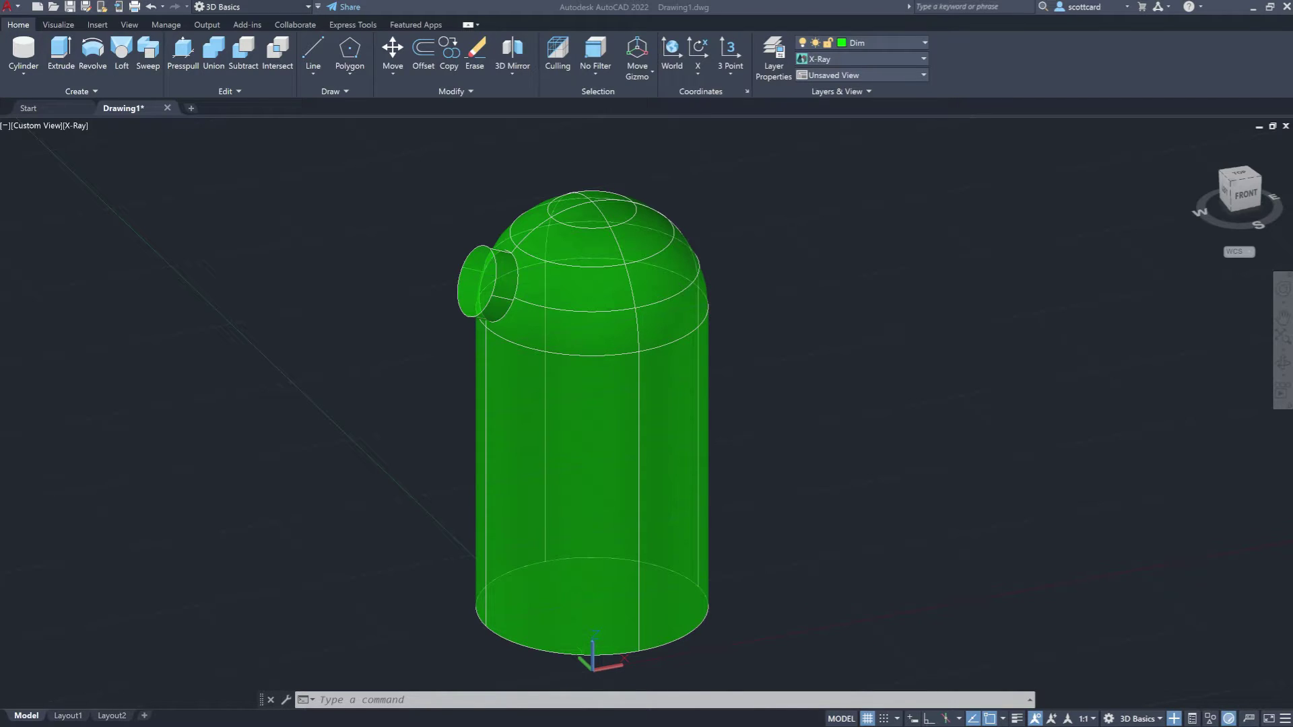
# Shell the tank body with SOLIDEDIT, removing the side nozzle's end face and picking two closely spaced points as the offset distance
pyautogui.click(387, 697)
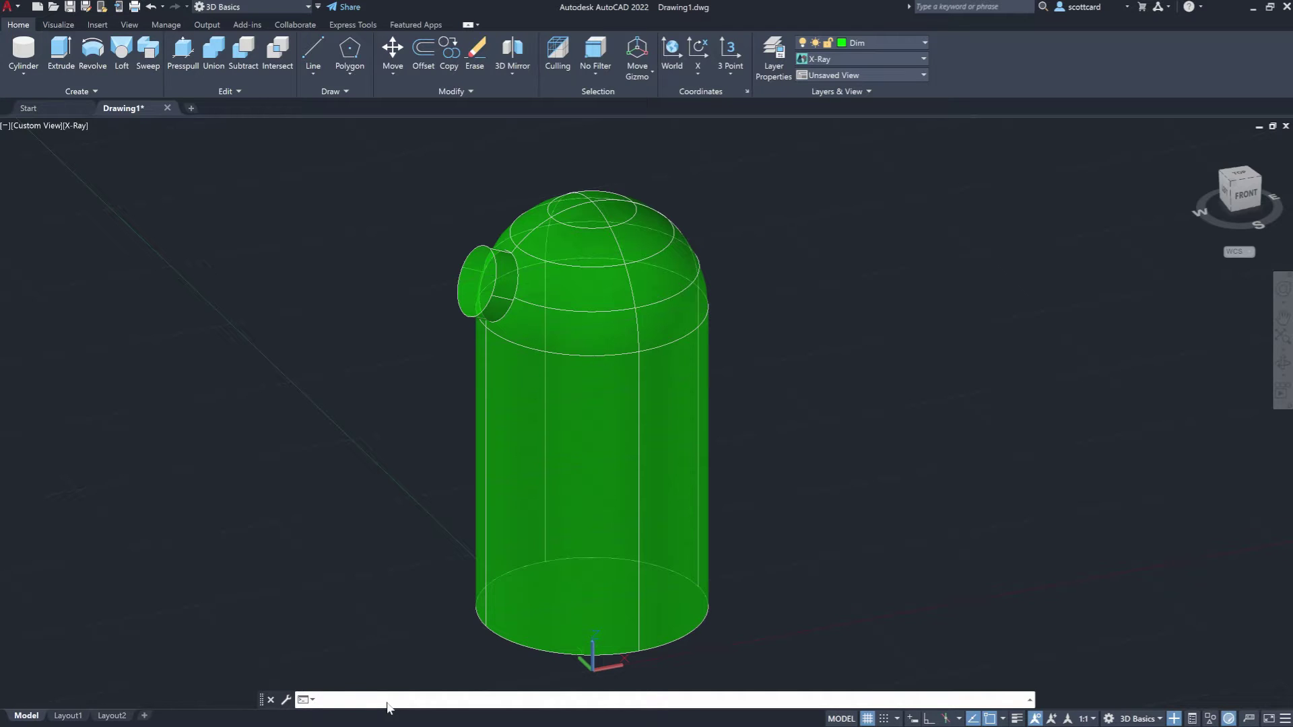
pyautogui.write('solids ed')
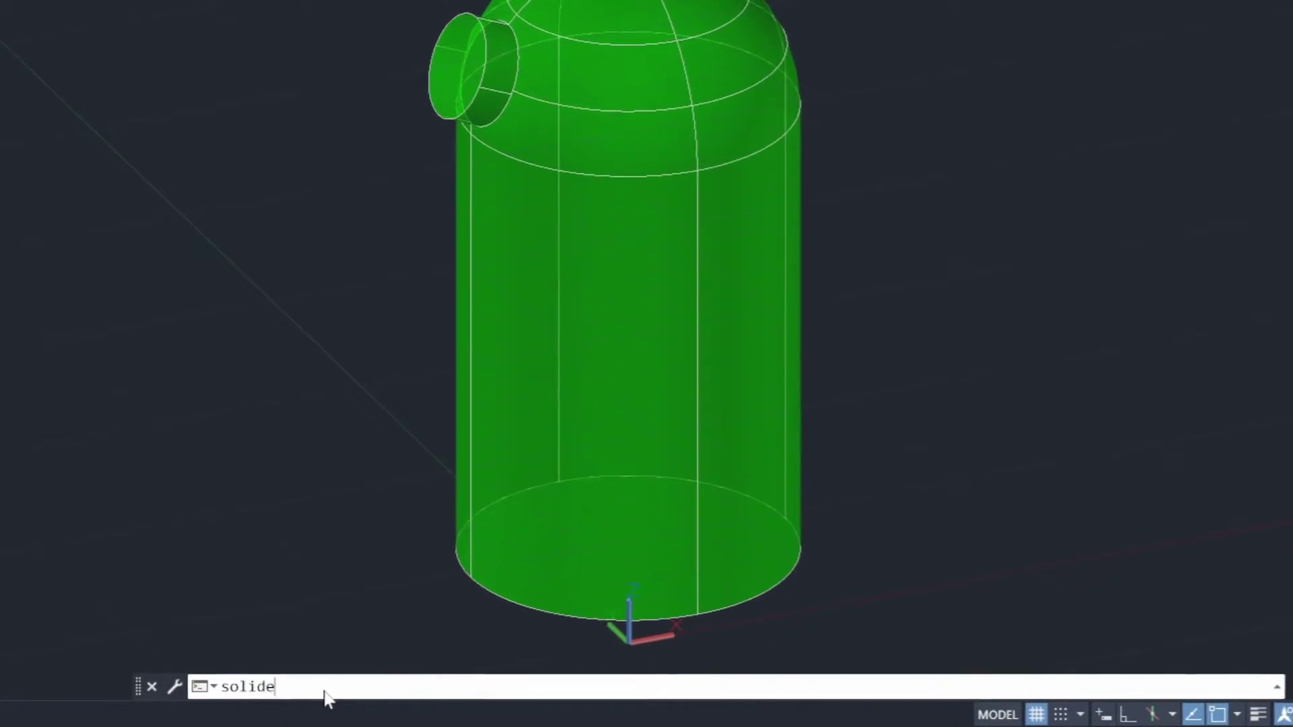
pyautogui.write('it')
pyautogui.press('Return')
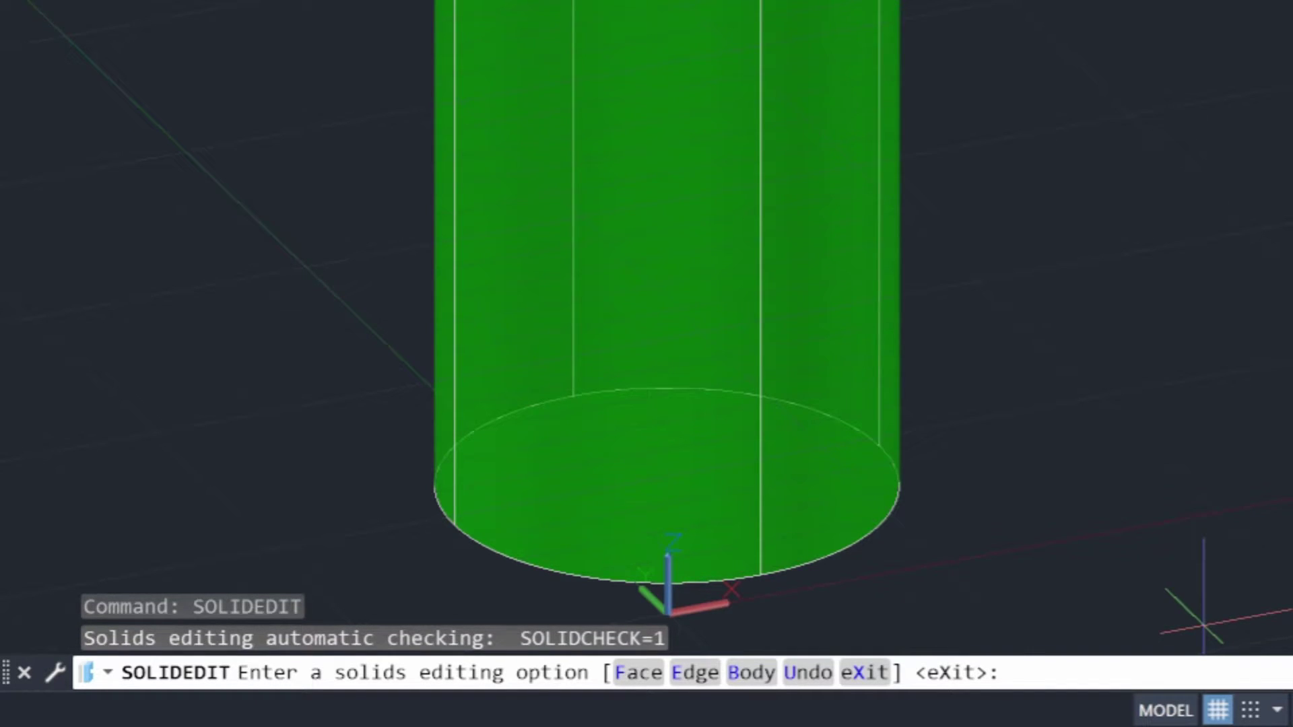
pyautogui.click(752, 674)
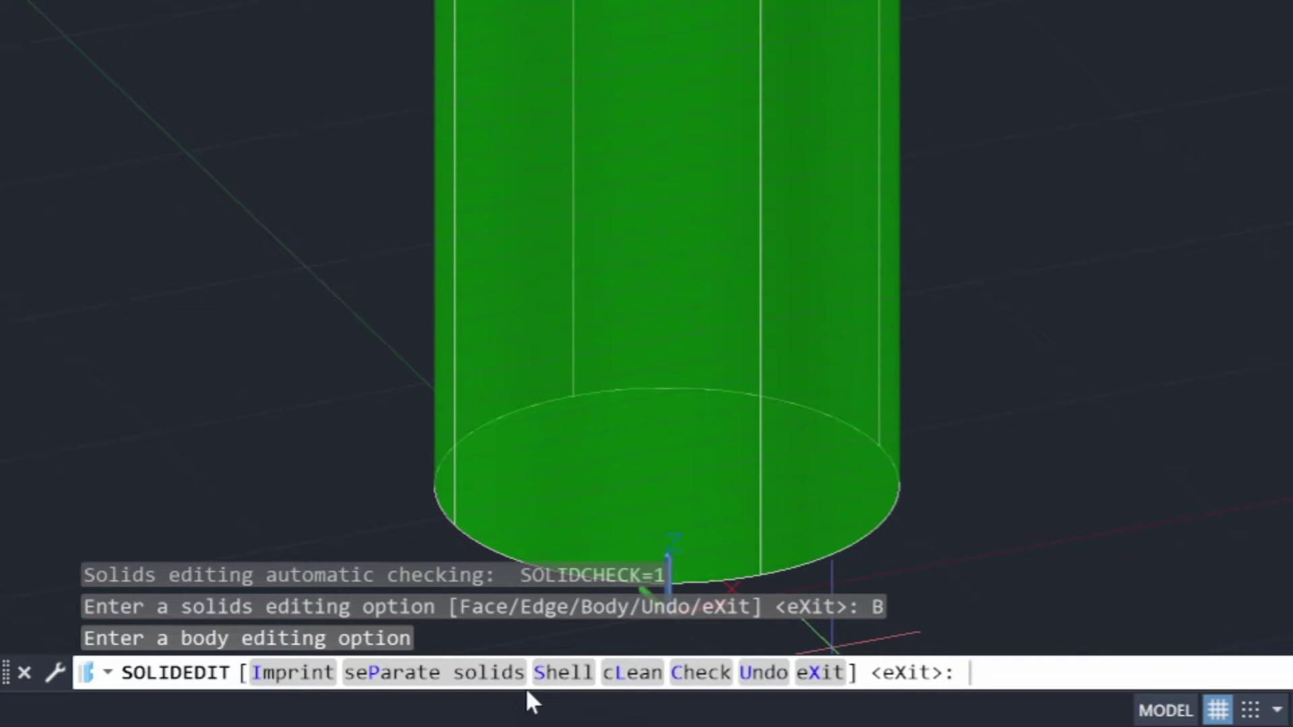
pyautogui.click(565, 677)
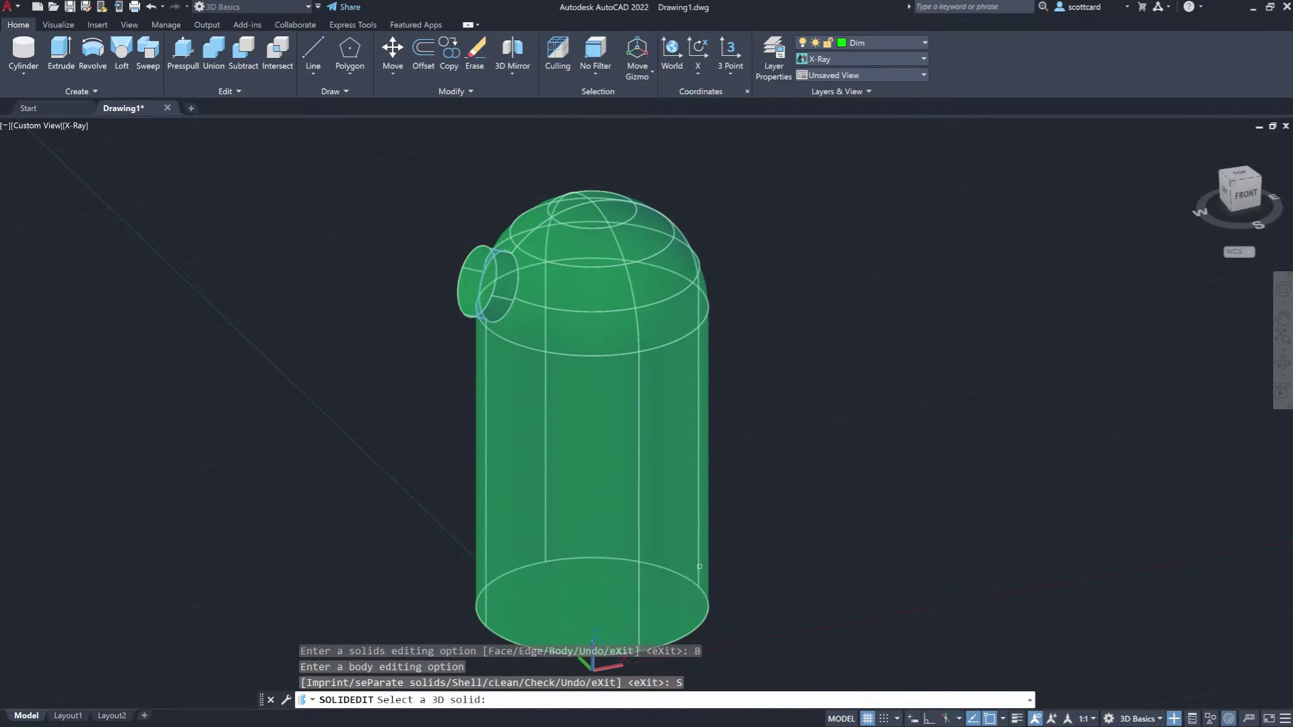
pyautogui.click(655, 518)
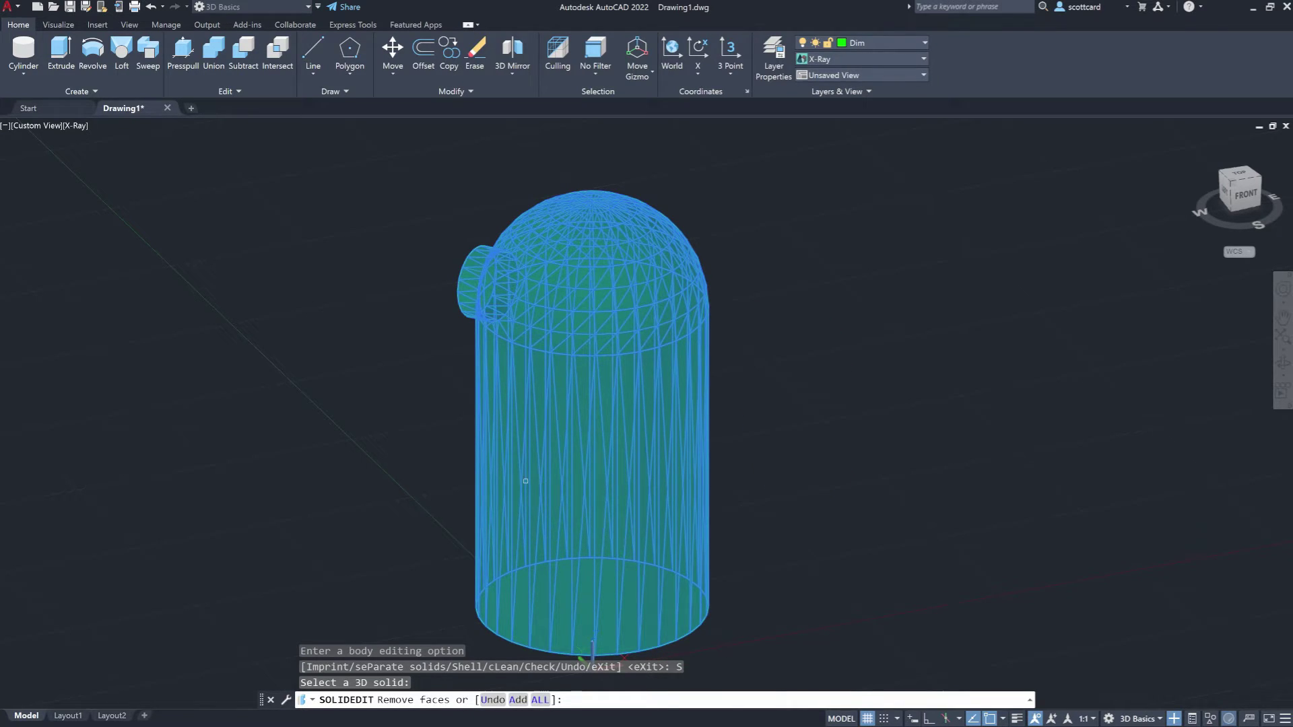
pyautogui.keyDown('shift'); pyautogui.moveTo(525, 481); pyautogui.dragTo(592, 470, button='middle'); pyautogui.keyUp('shift')
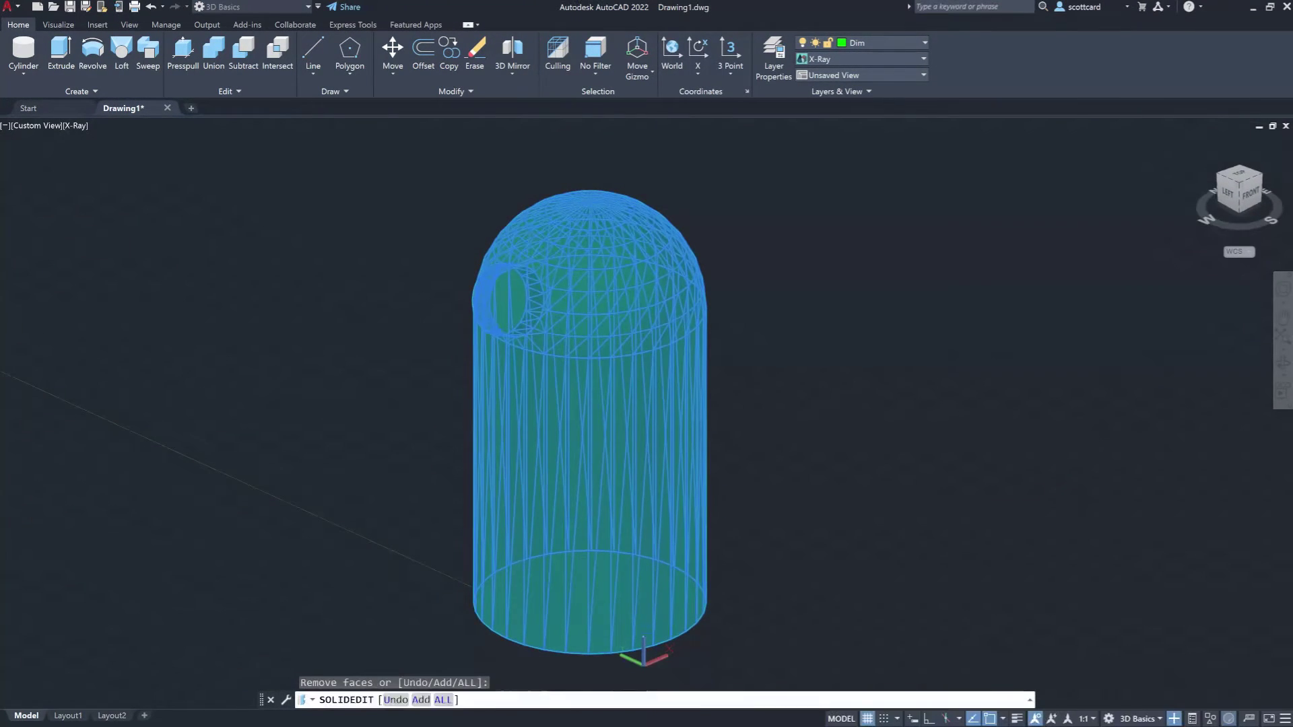
pyautogui.click(500, 291)
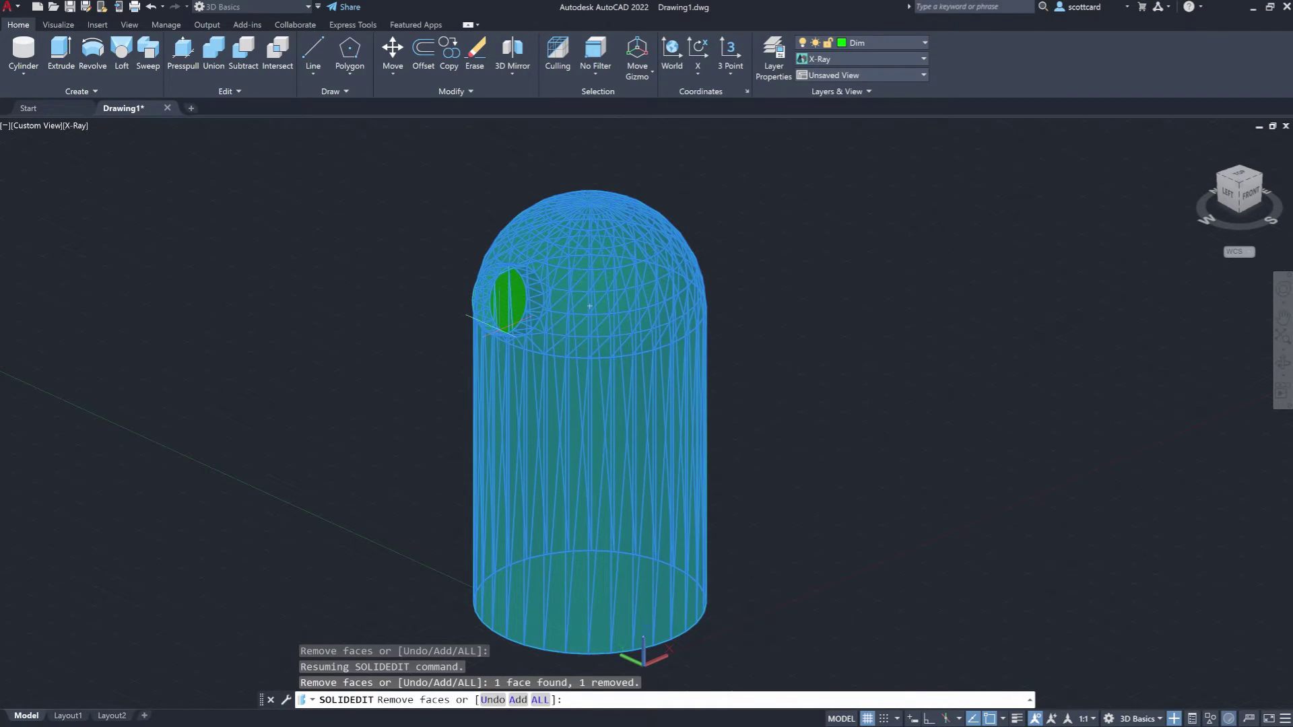
pyautogui.press('Return')
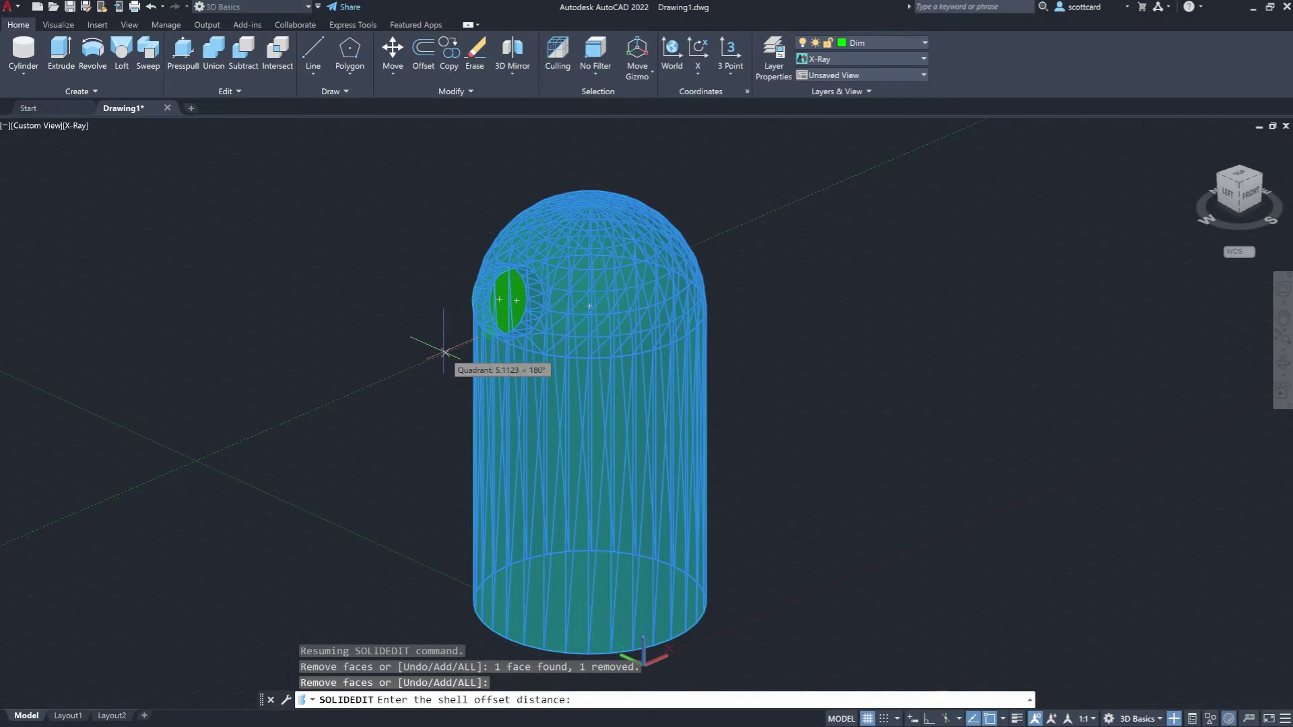
pyautogui.click(355, 369)
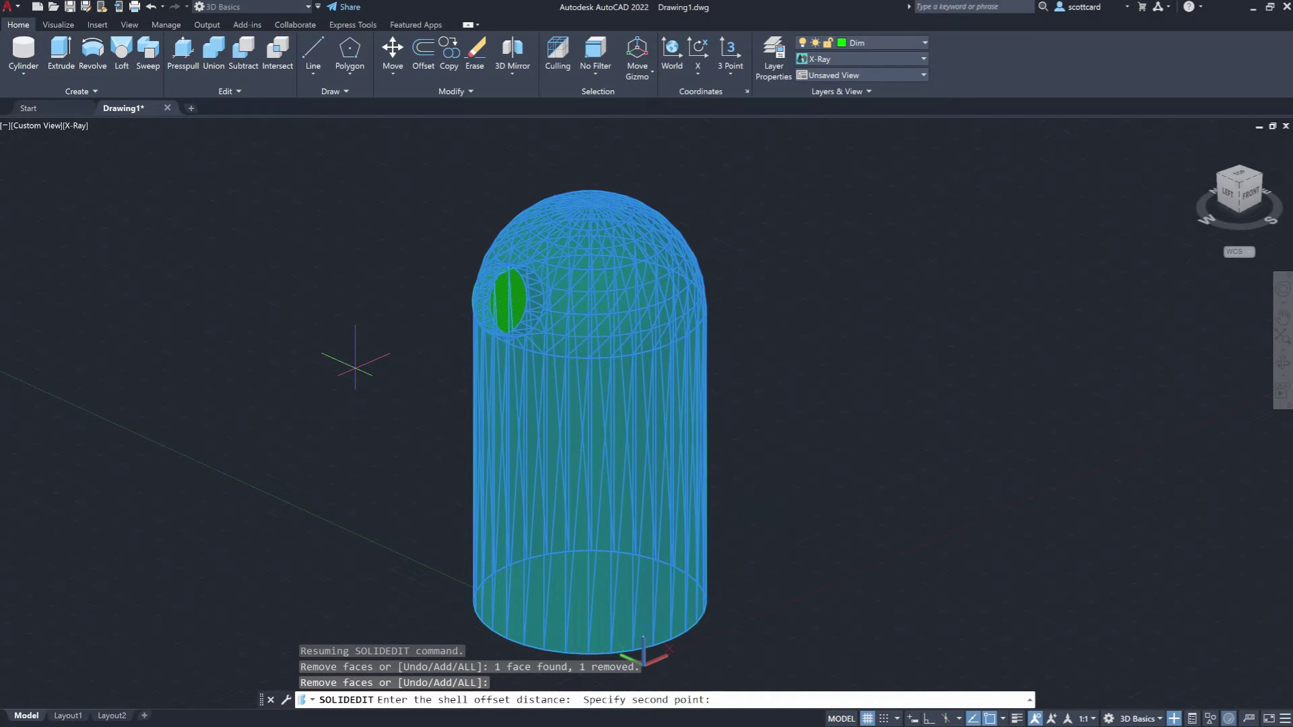
pyautogui.click(350, 361)
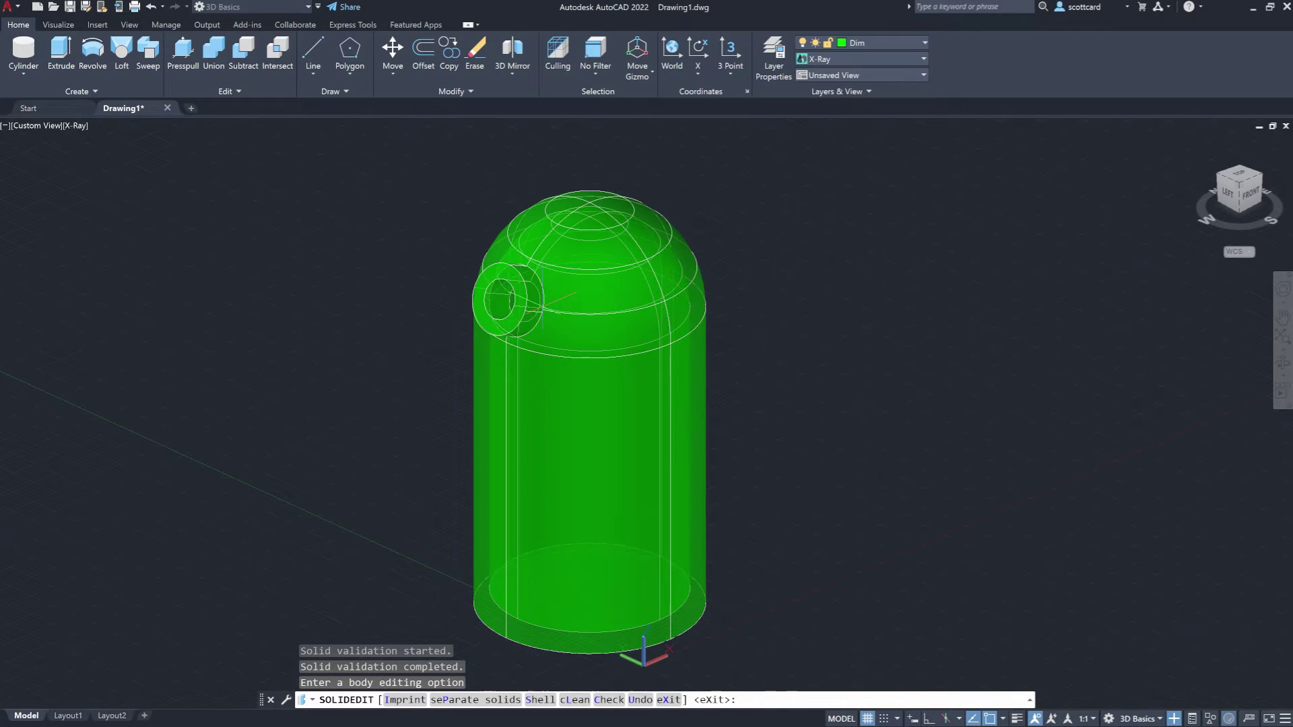
# Slice the shelled tank vertically through the nozzle and dome centers, and delete the half nearest the viewer
pyautogui.keyDown('shift'); pyautogui.moveTo(614, 343); pyautogui.dragTo(932, 340, button='middle'); pyautogui.keyUp('shift')
pyautogui.keyDown('shift'); pyautogui.moveTo(680, 299); pyautogui.dragTo(623, 344, button='middle'); pyautogui.keyUp('shift')
pyautogui.scroll(4, 691, 303)
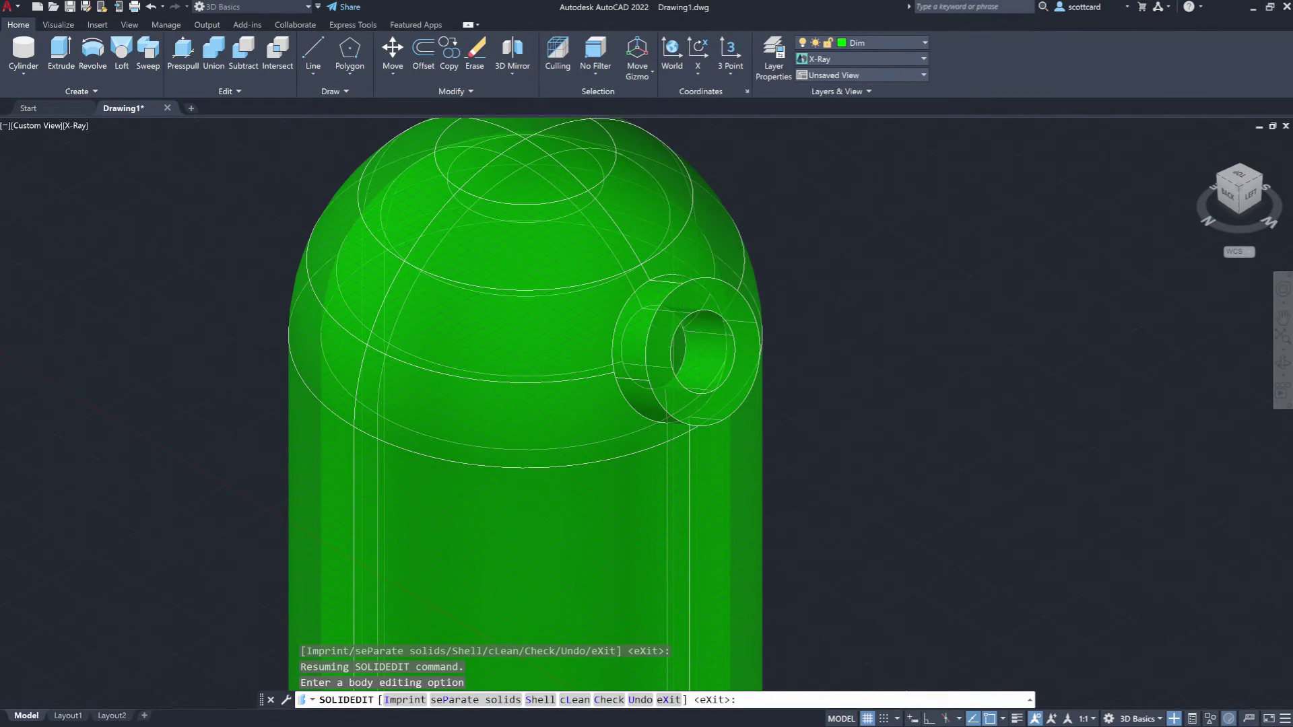
pyautogui.scroll(-5, 691, 315)
pyautogui.keyDown('shift'); pyautogui.moveTo(721, 370); pyautogui.dragTo(794, 370, button='middle'); pyautogui.keyUp('shift')
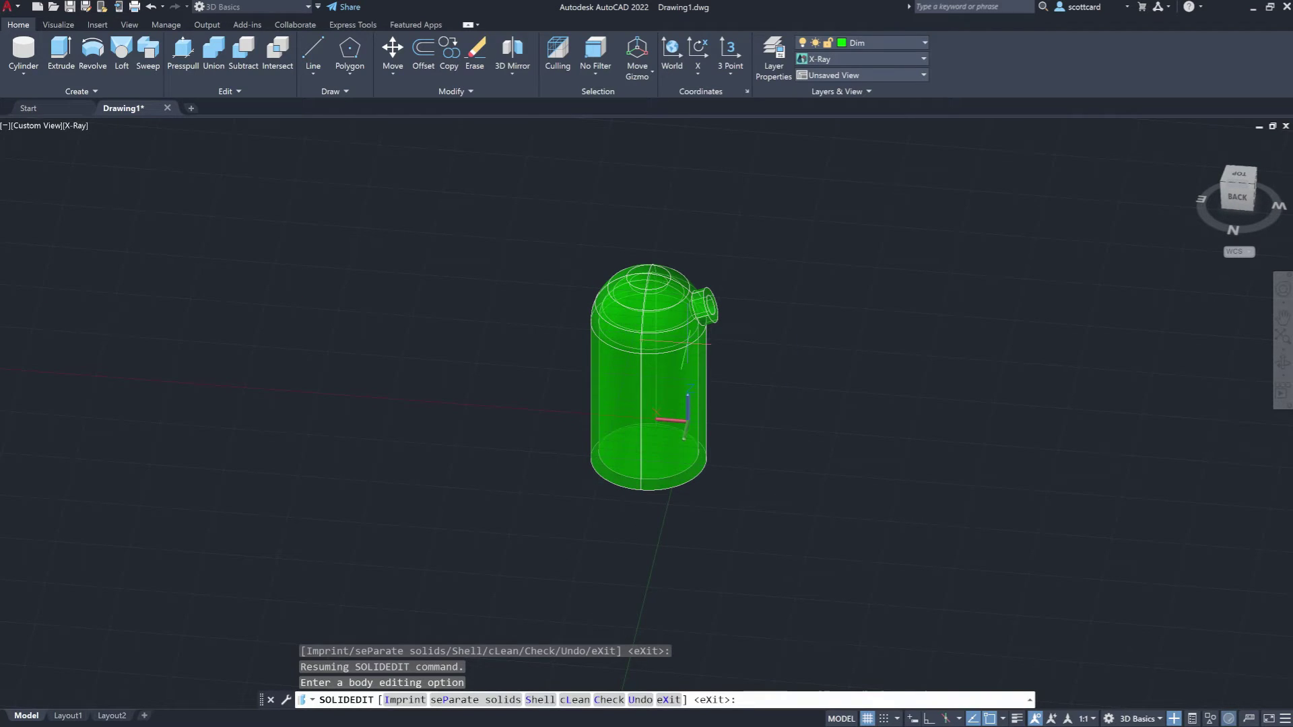
pyautogui.scroll(2, 793, 369)
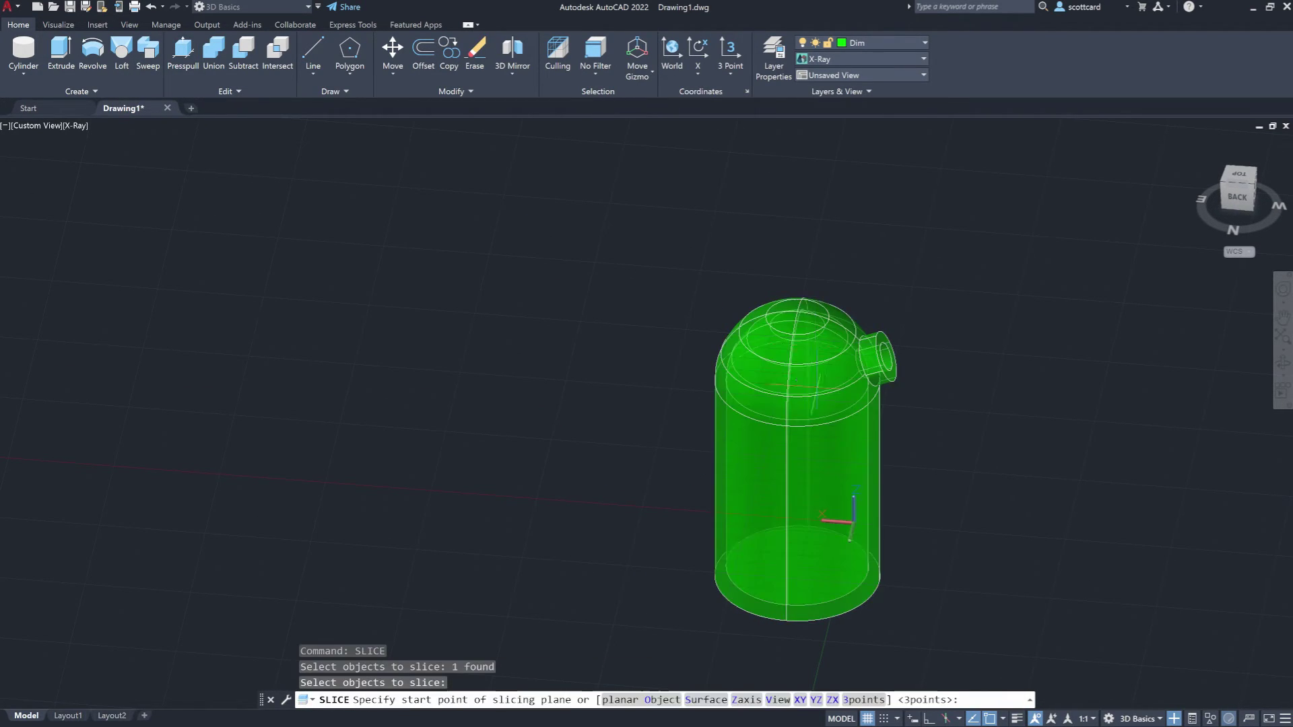
pyautogui.click(878, 357)
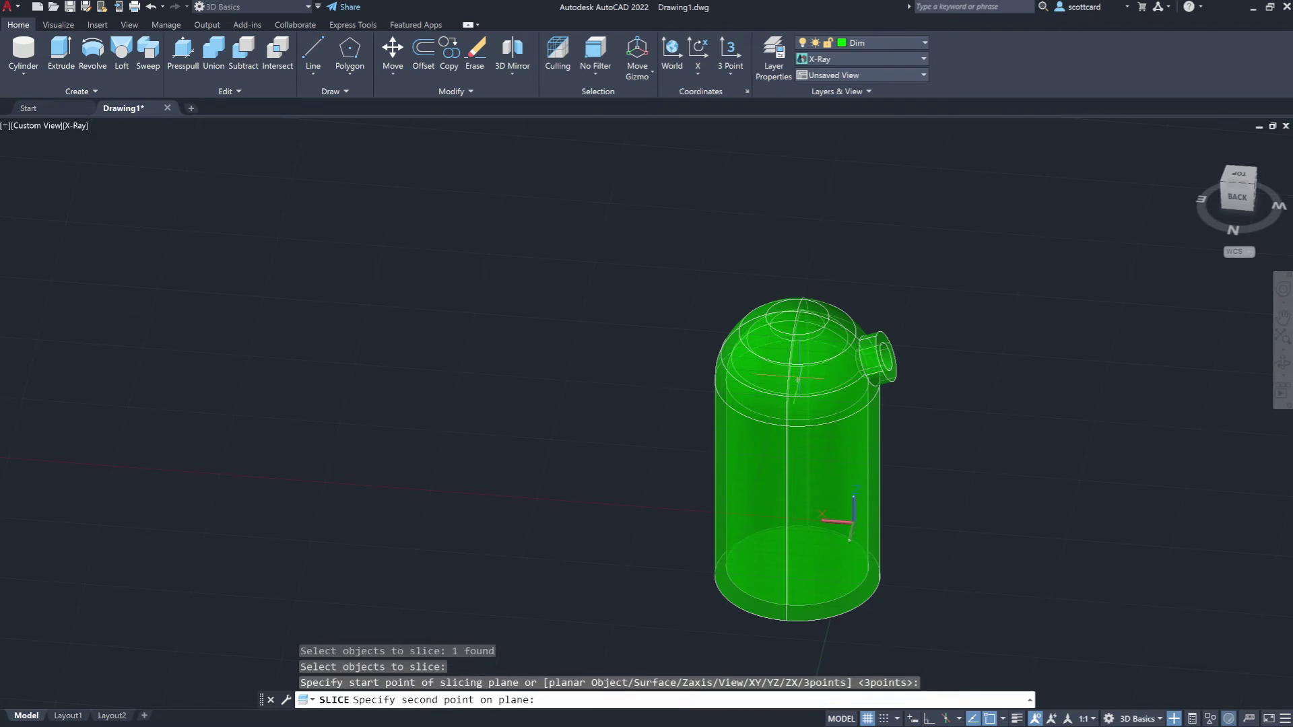
pyautogui.click(968, 354)
pyautogui.press('Return')
pyautogui.click(837, 525)
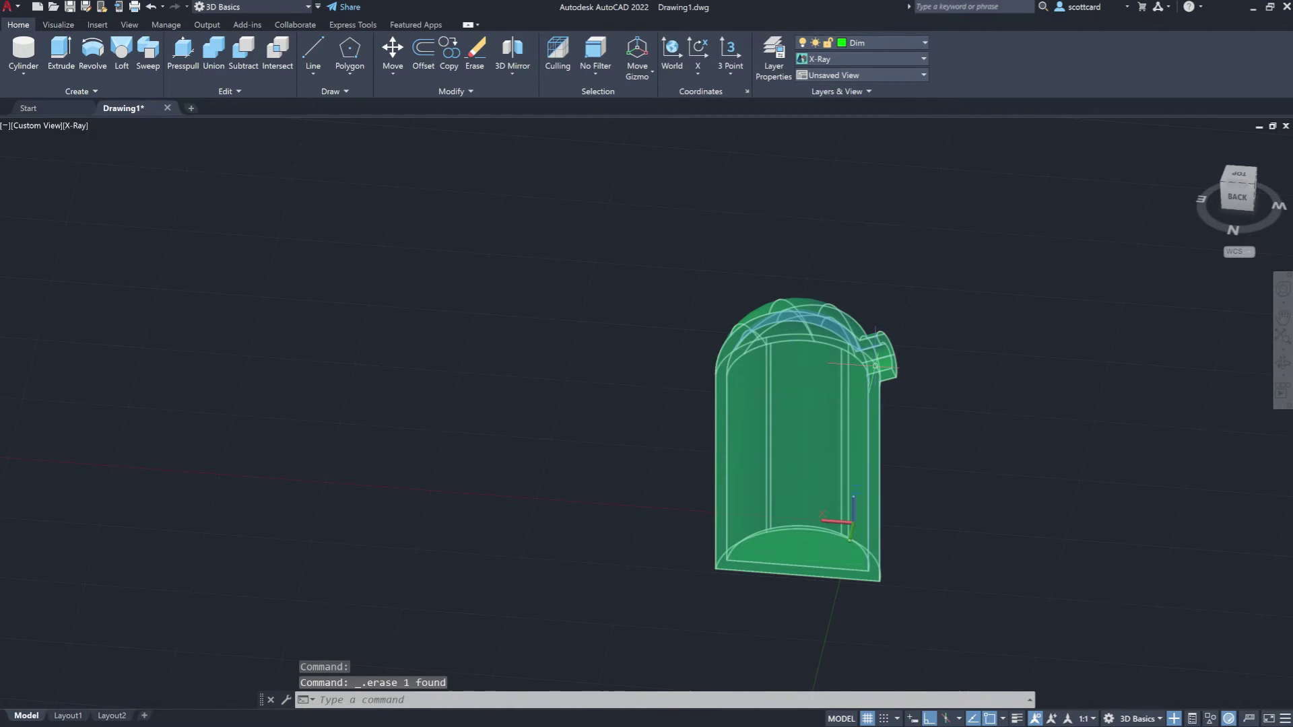
pyautogui.press('Delete')
# Change the visual style to Shaded with edges
pyautogui.keyDown('shift'); pyautogui.moveTo(895, 332); pyautogui.dragTo(894, 293, button='middle'); pyautogui.keyUp('shift')
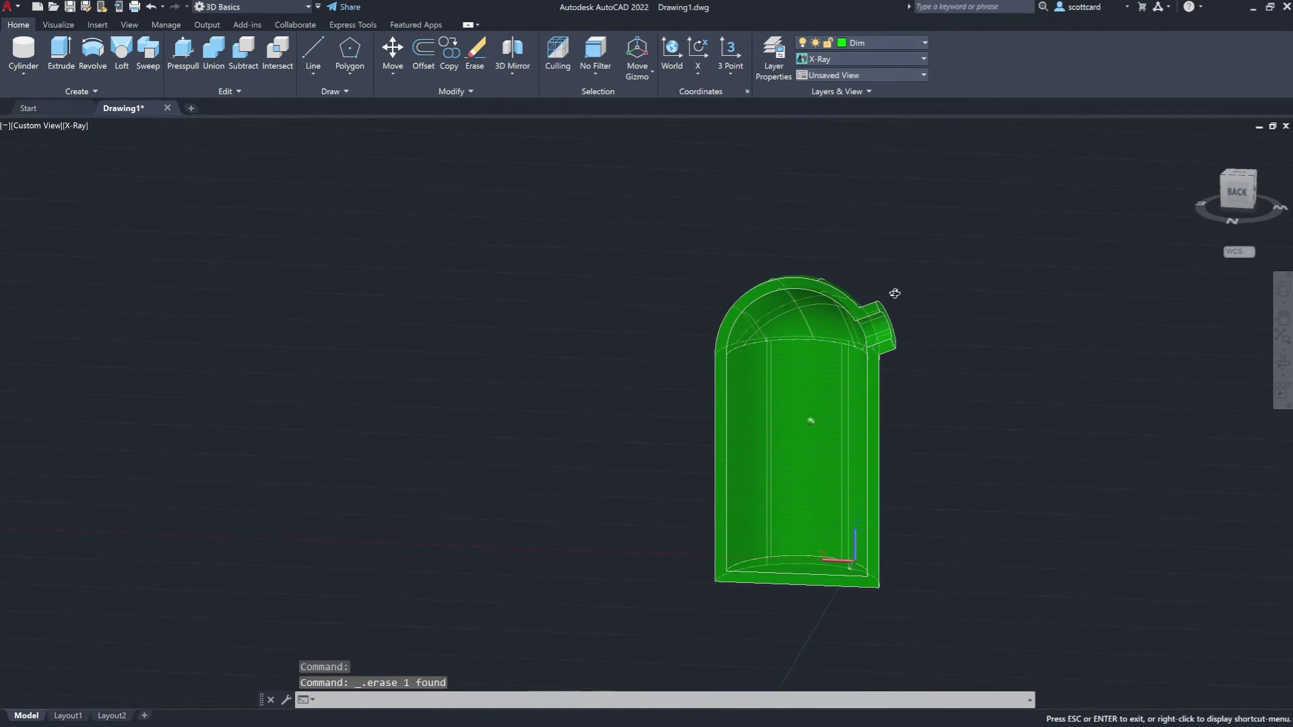
pyautogui.click(861, 59)
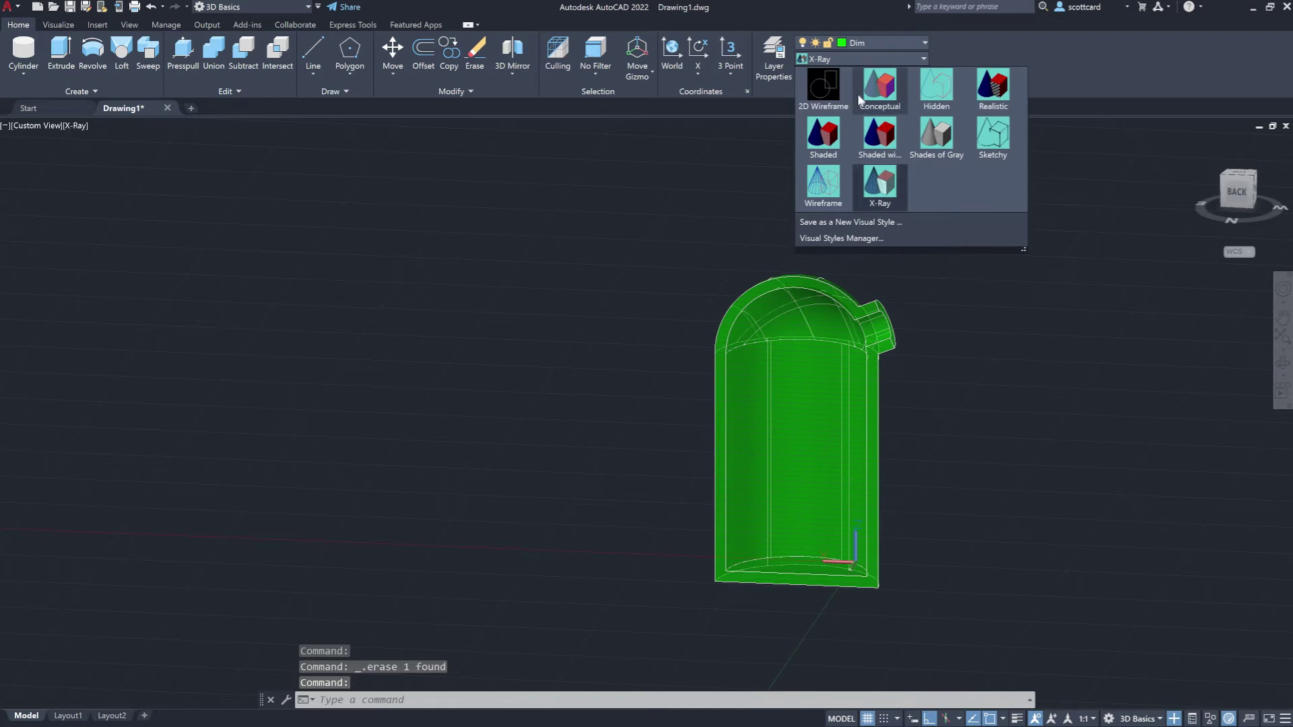
pyautogui.click(879, 135)
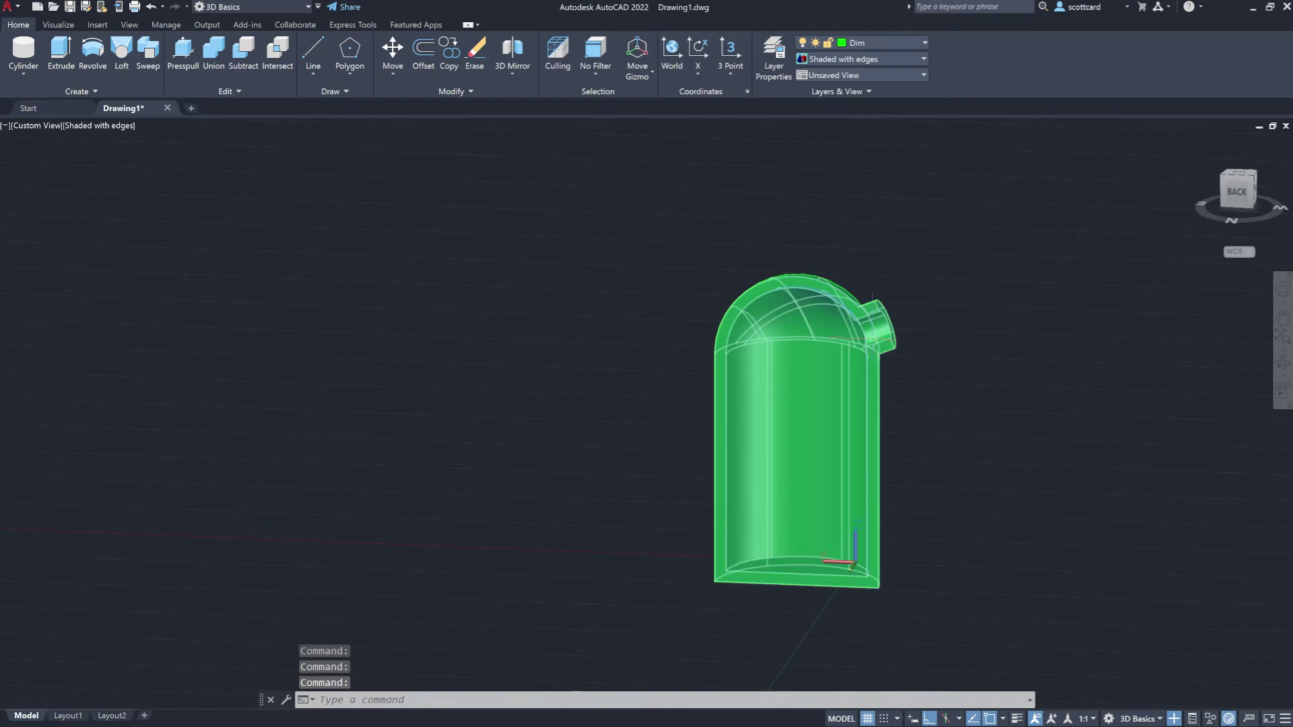
# Examine the cut tank's wall thickness and the nozzle opening from several angles, both close up and as a whole
pyautogui.keyDown('shift'); pyautogui.moveTo(861, 336); pyautogui.dragTo(923, 438, button='middle'); pyautogui.keyUp('shift')
pyautogui.scroll(2, 768, 433)
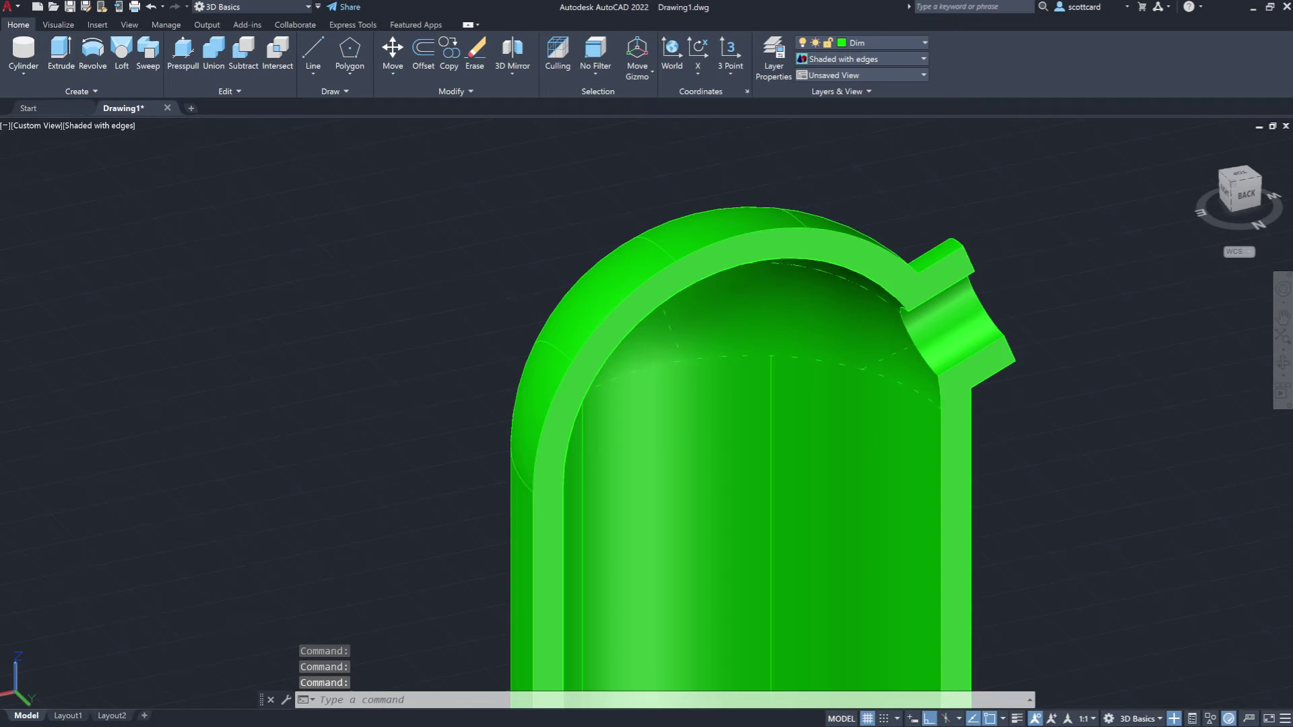
pyautogui.scroll(-2, 767, 433)
pyautogui.click(774, 431)
pyautogui.scroll(4, 825, 289)
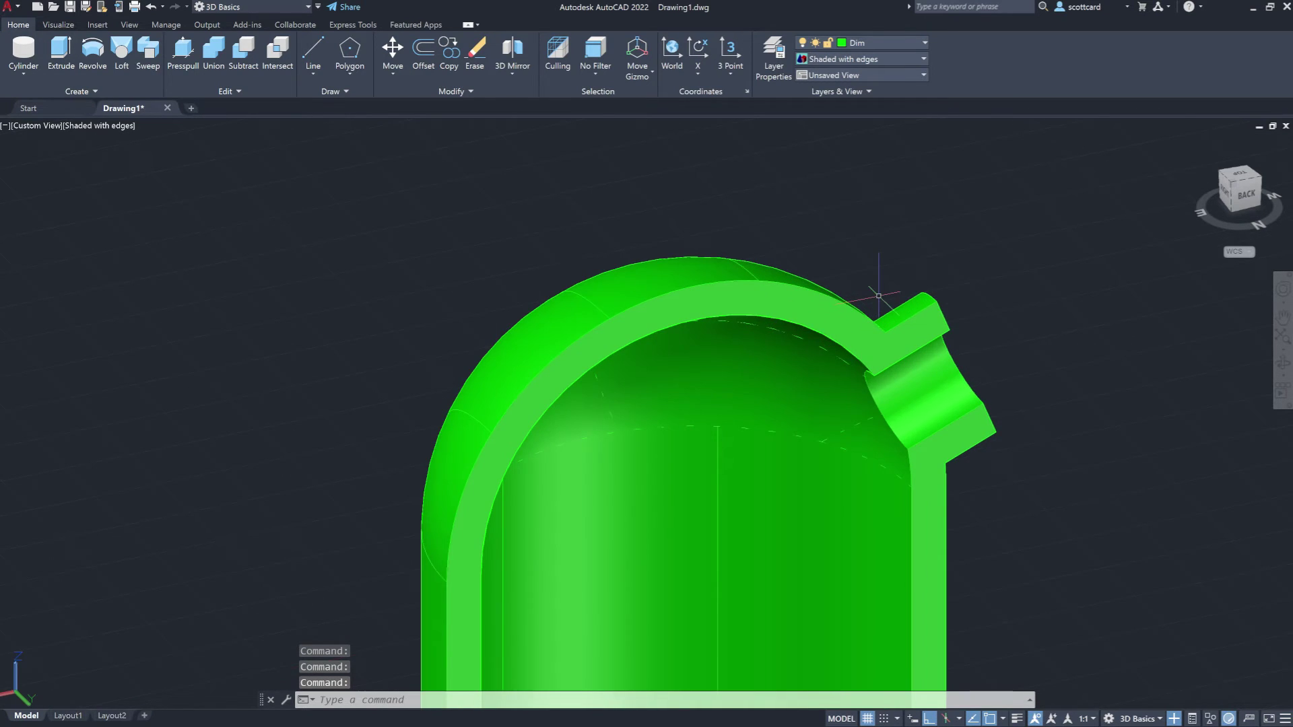
pyautogui.keyDown('shift'); pyautogui.moveTo(880, 317); pyautogui.dragTo(771, 285, button='middle'); pyautogui.keyUp('shift')
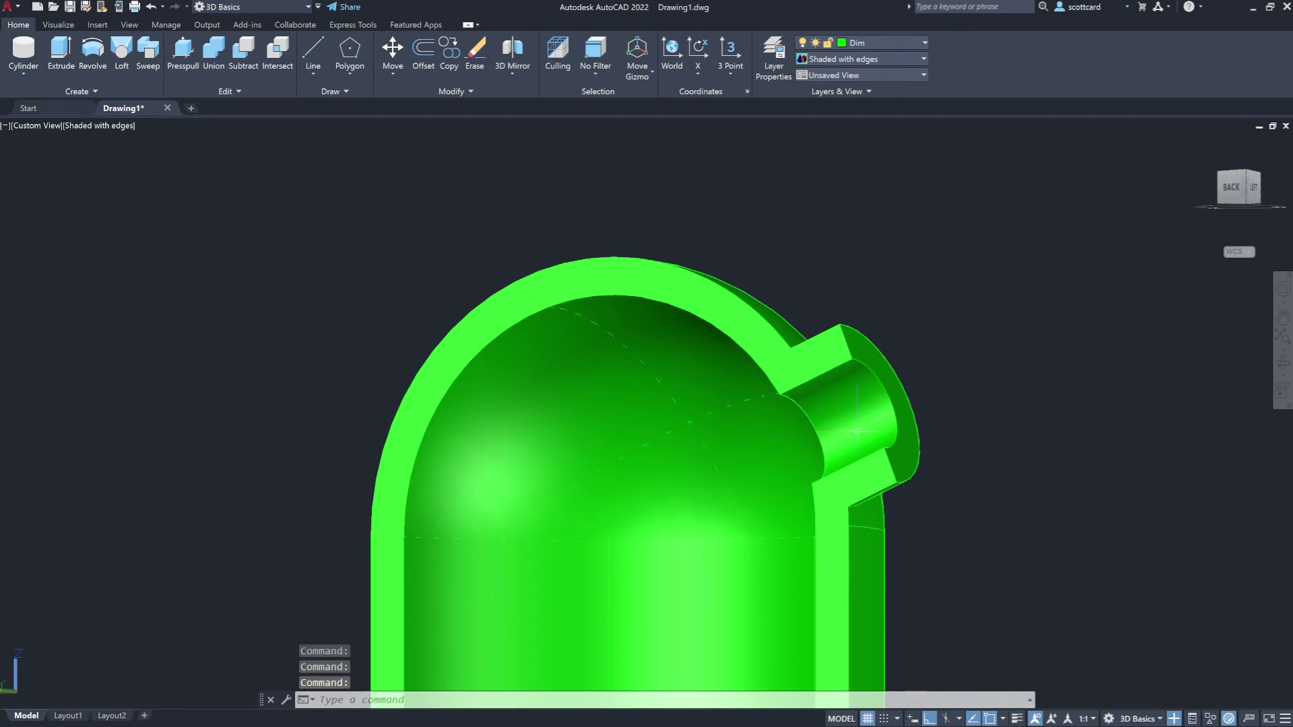
pyautogui.scroll(-2, 876, 434)
pyautogui.keyDown('shift'); pyautogui.moveTo(910, 443); pyautogui.dragTo(1112, 520, button='middle'); pyautogui.keyUp('shift')
pyautogui.scroll(-2, 975, 487)
pyautogui.moveTo(975, 488); pyautogui.dragTo(739, 373, button='middle')
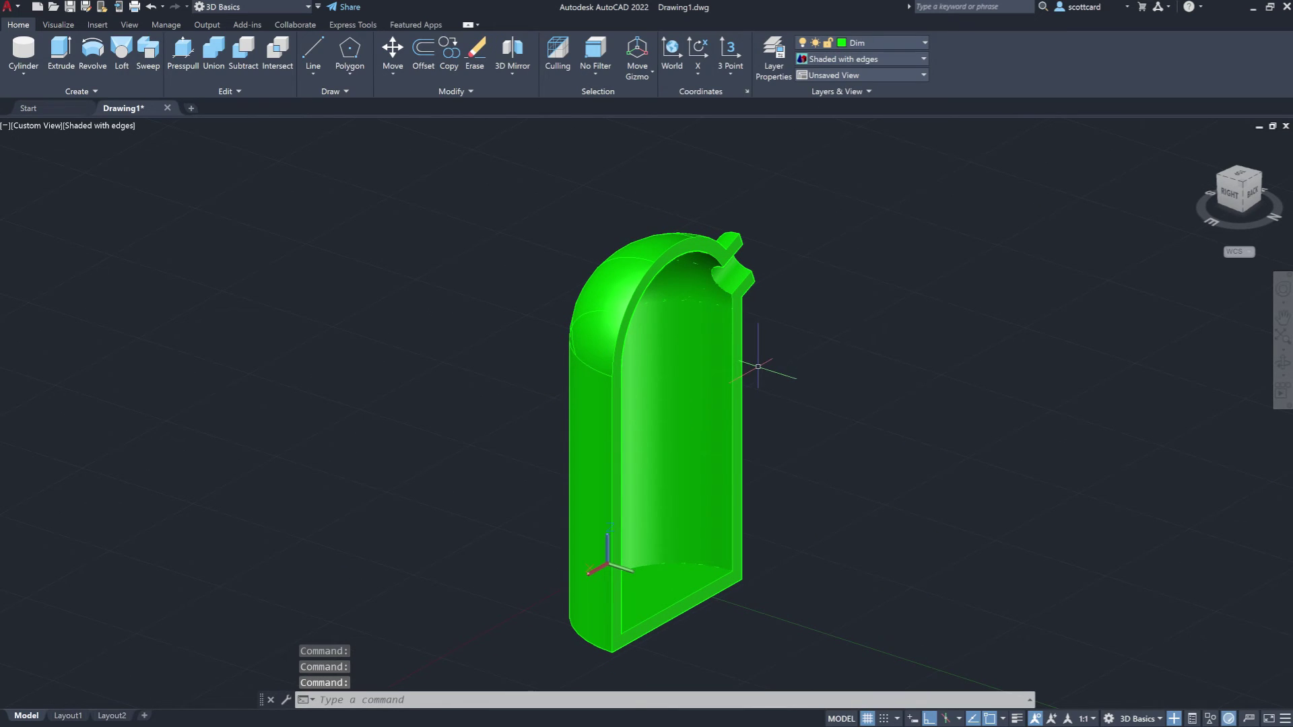